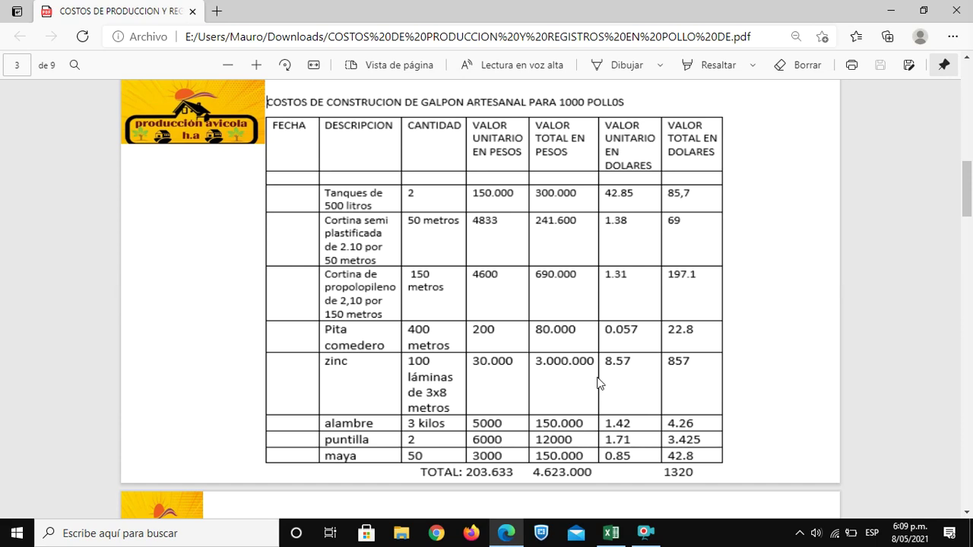
Review the construction cost table for the 1000-chicken shed and the equipment cost table in the PDF
scroll(597, 383, "up", 4)
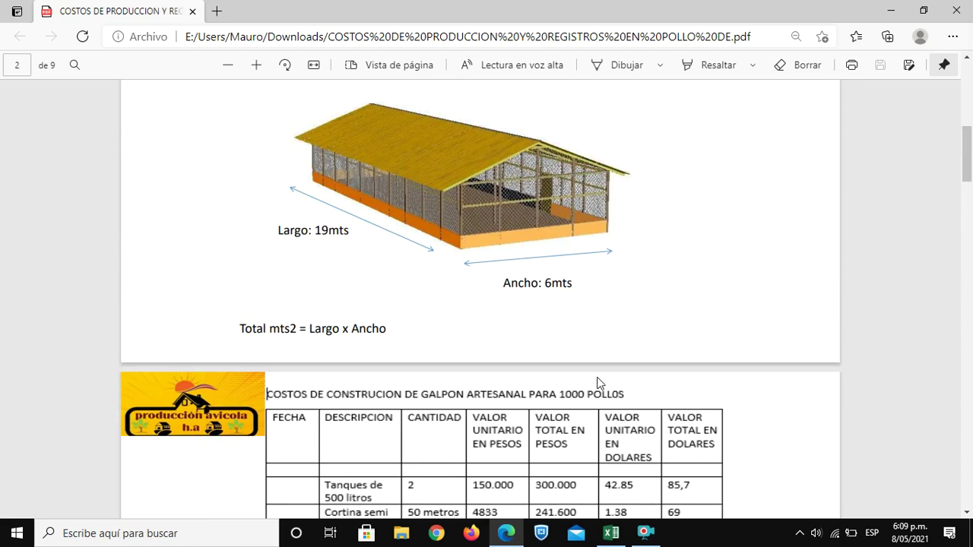
scroll(597, 383, "down", 4)
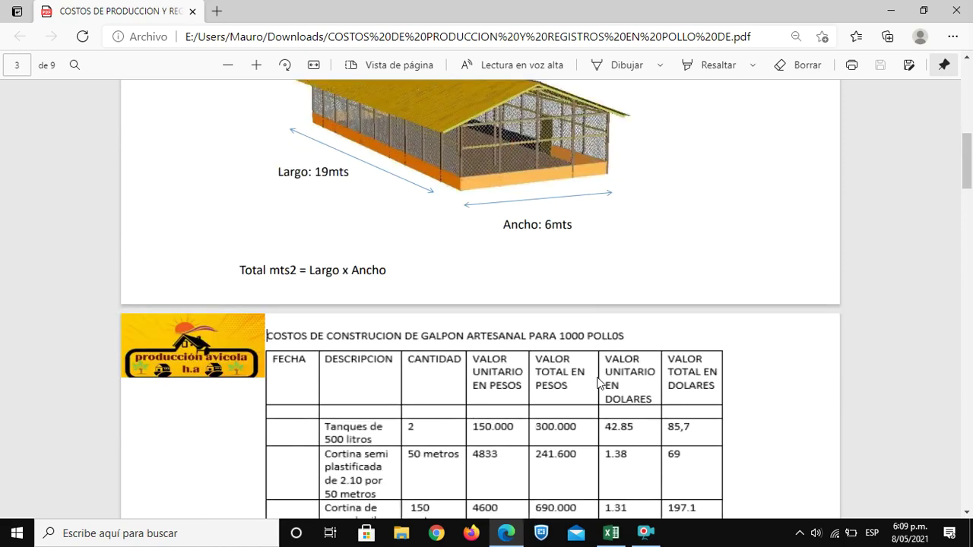
scroll(597, 383, "down", 1)
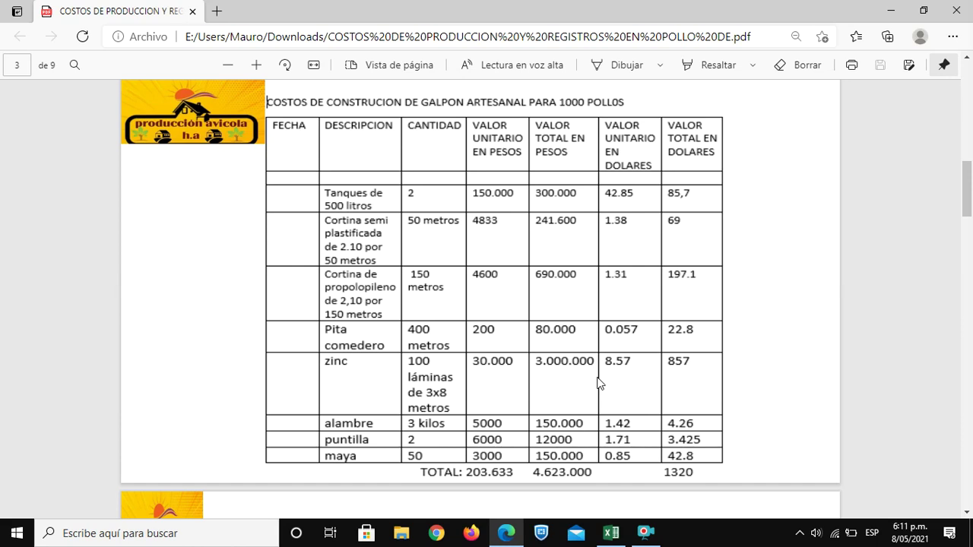
scroll(597, 384, "down", 2)
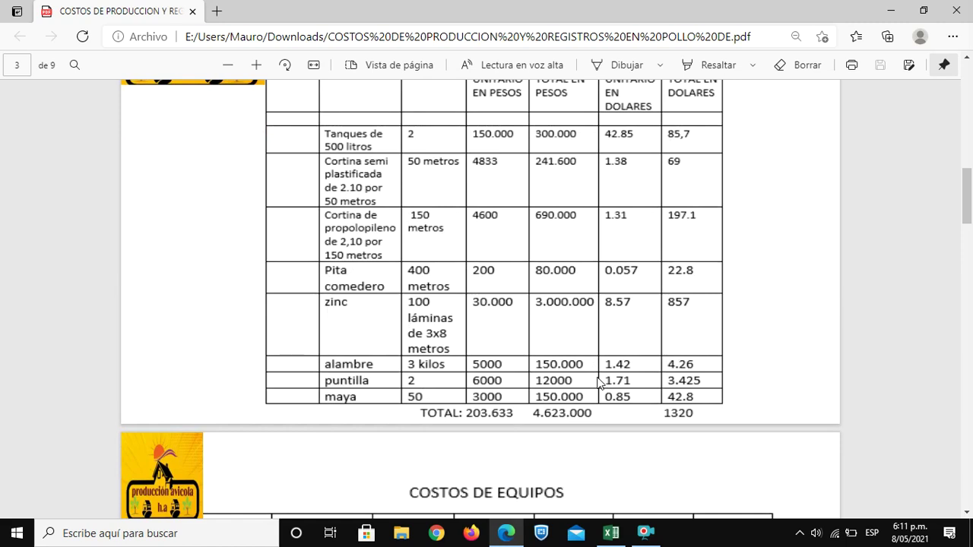
scroll(600, 382, "down", 2)
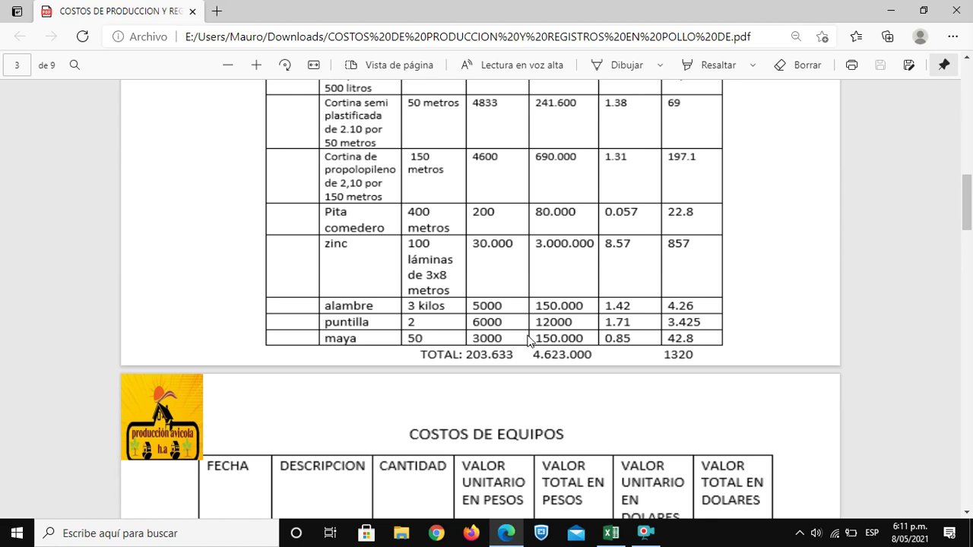
scroll(530, 341, "down", 1)
scroll(529, 341, "down", 2)
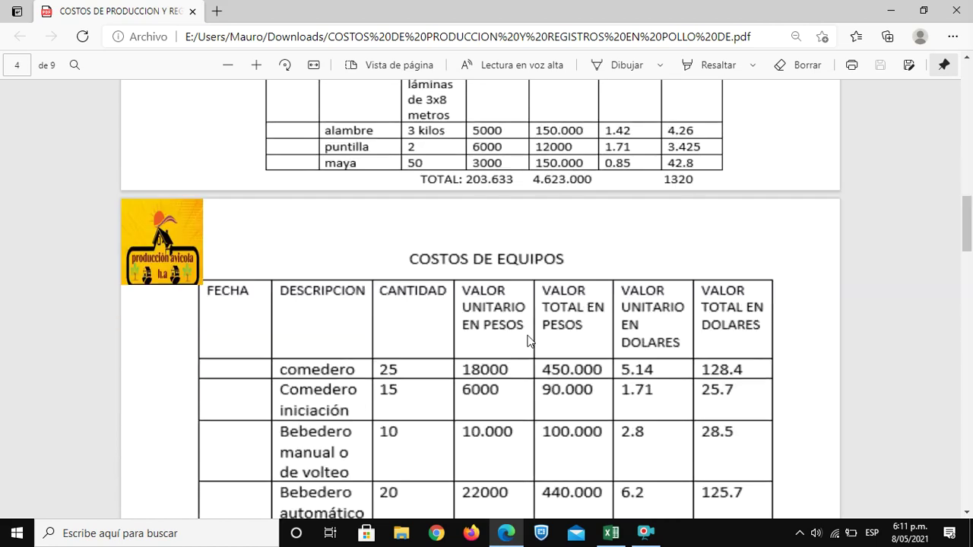
scroll(530, 341, "down", 2)
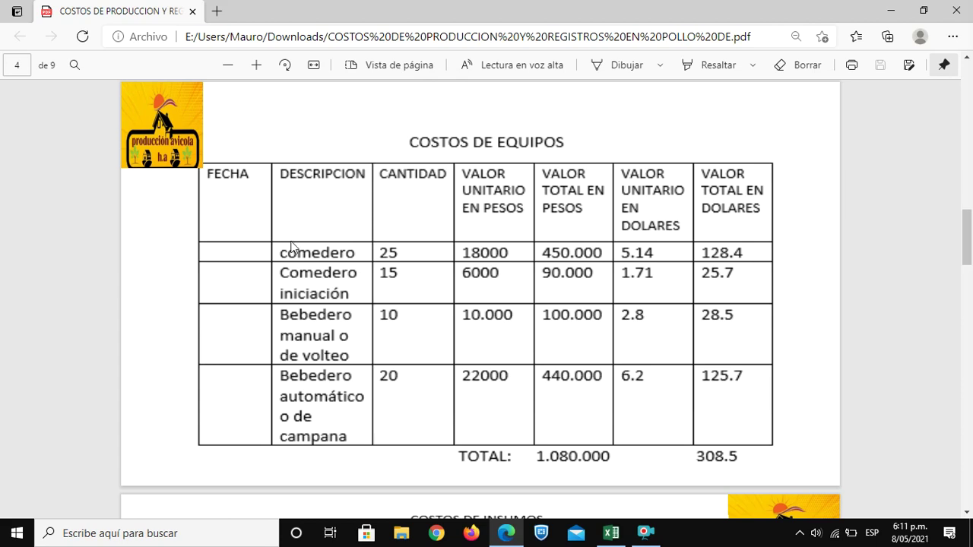
key("shift+F10")
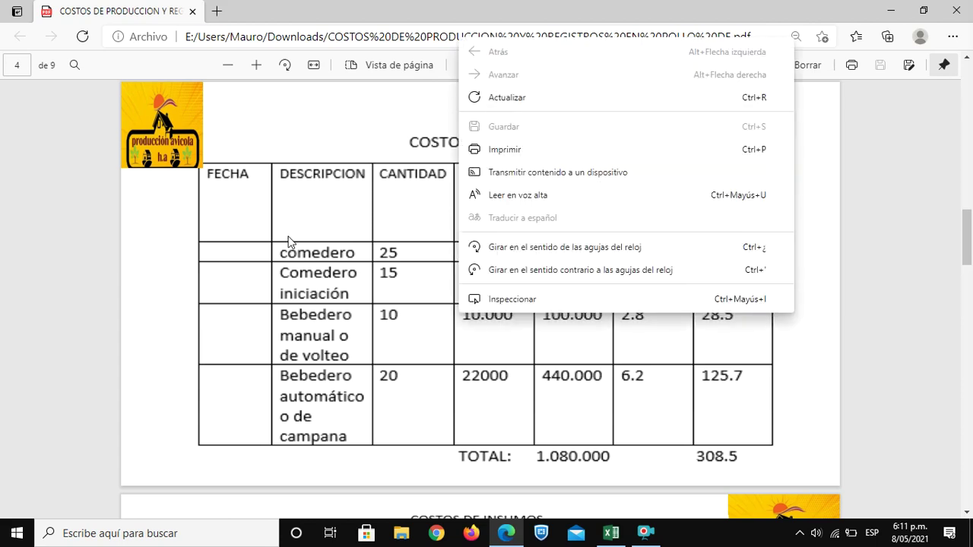
left_click(954, 12)
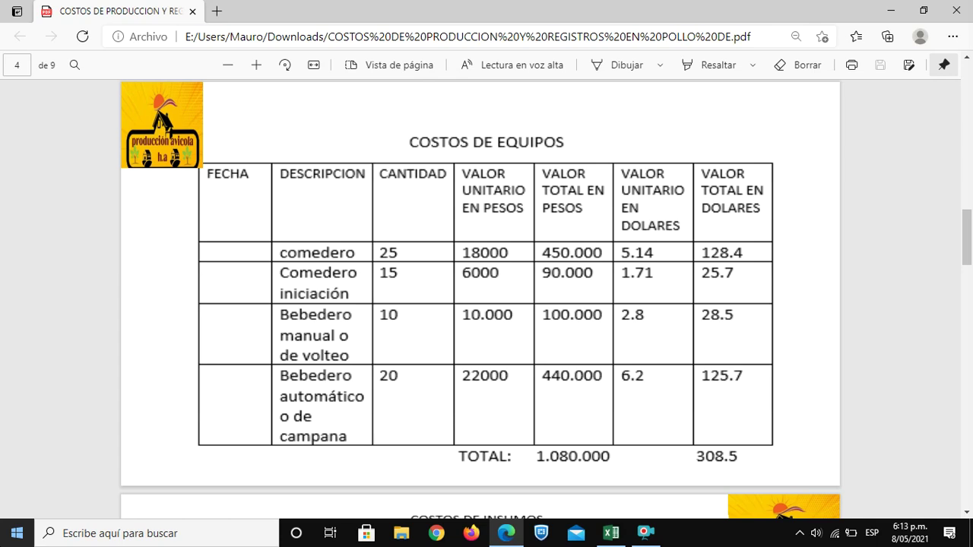
Examine the COSTOS DE INSUMOS table and the page with the total cost, income and profit calculations
scroll(486, 297, "down", 5)
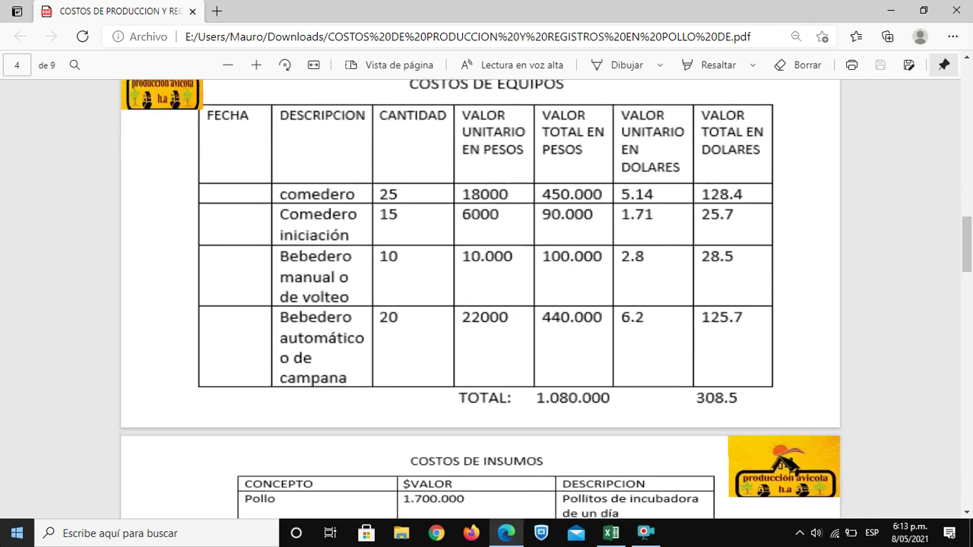
scroll(486, 297, "down", 3)
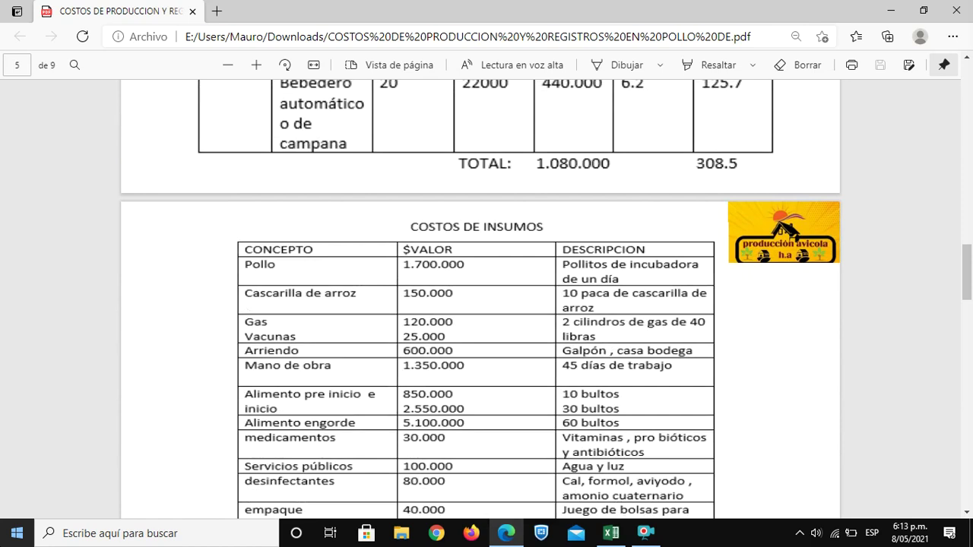
scroll(486, 296, "down", 2)
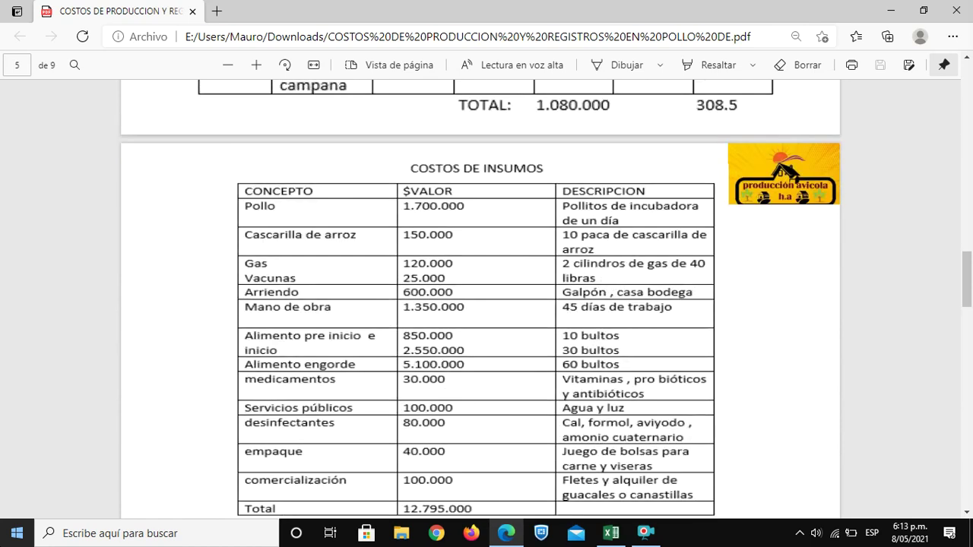
scroll(487, 296, "down", 2)
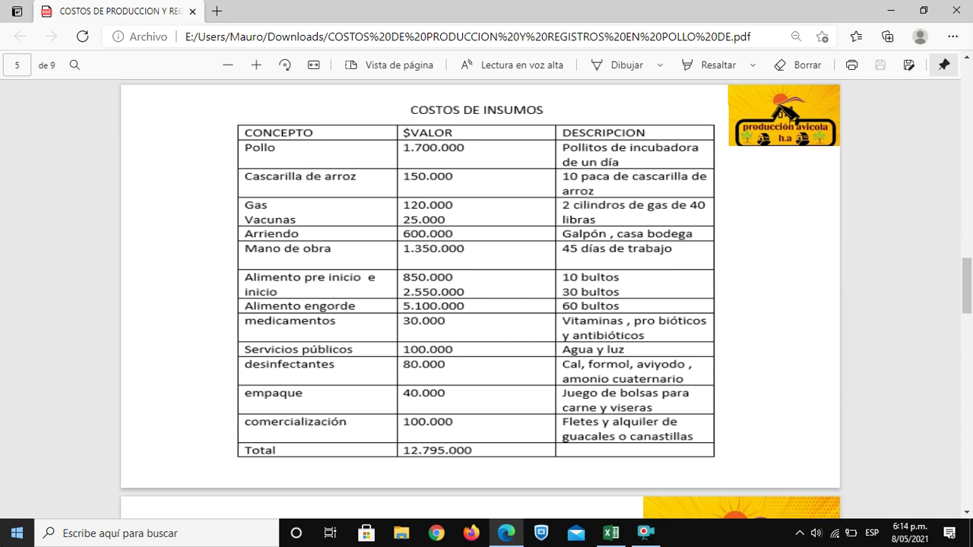
scroll(480, 297, "down", 3)
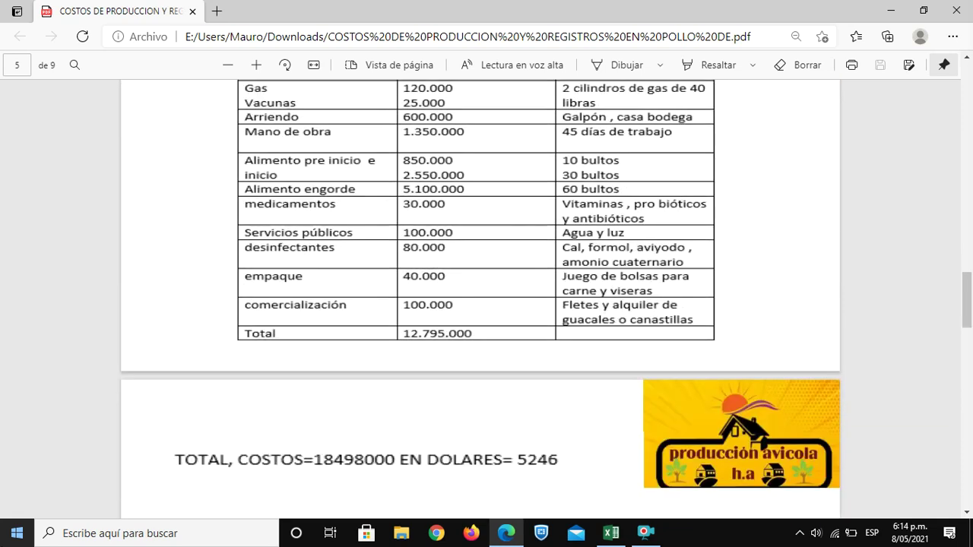
scroll(481, 296, "down", 3)
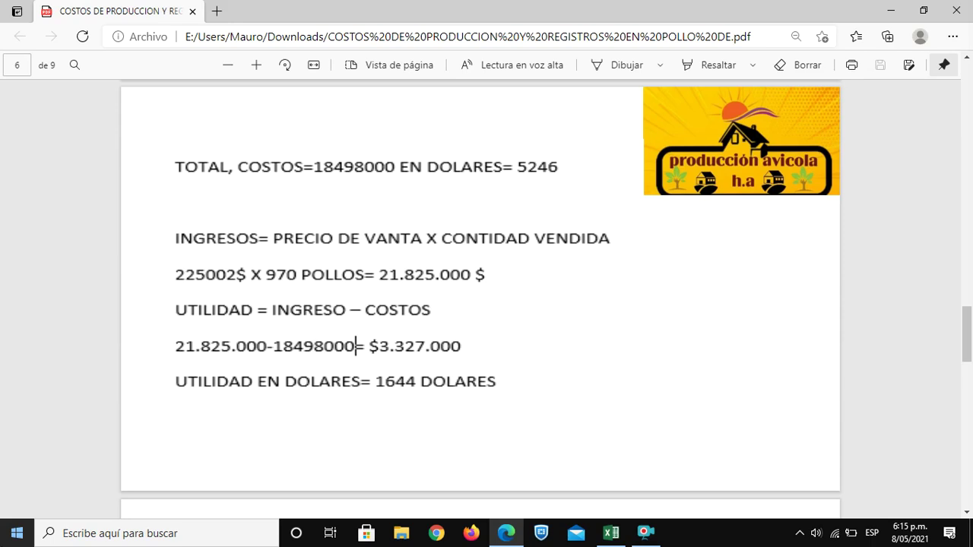
key("super+x")
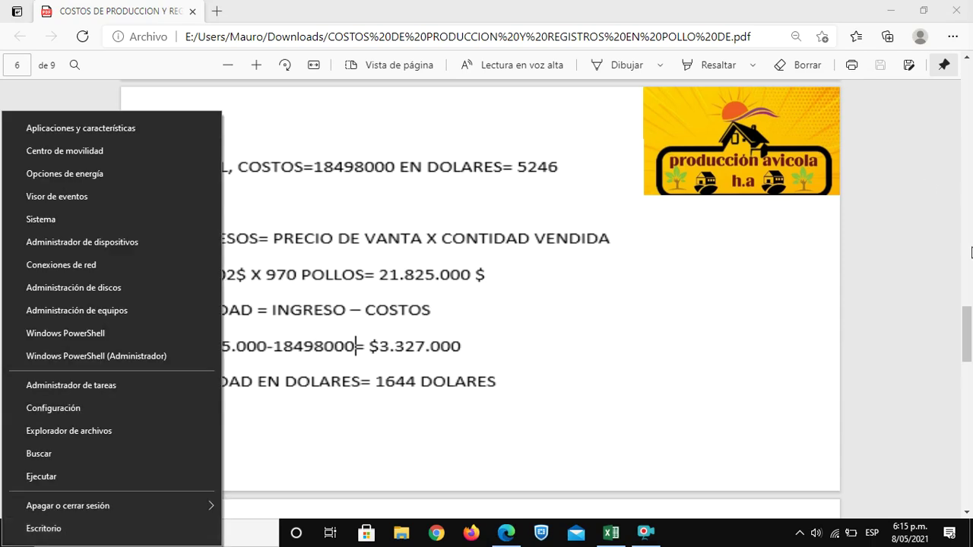
double_click(3, 9)
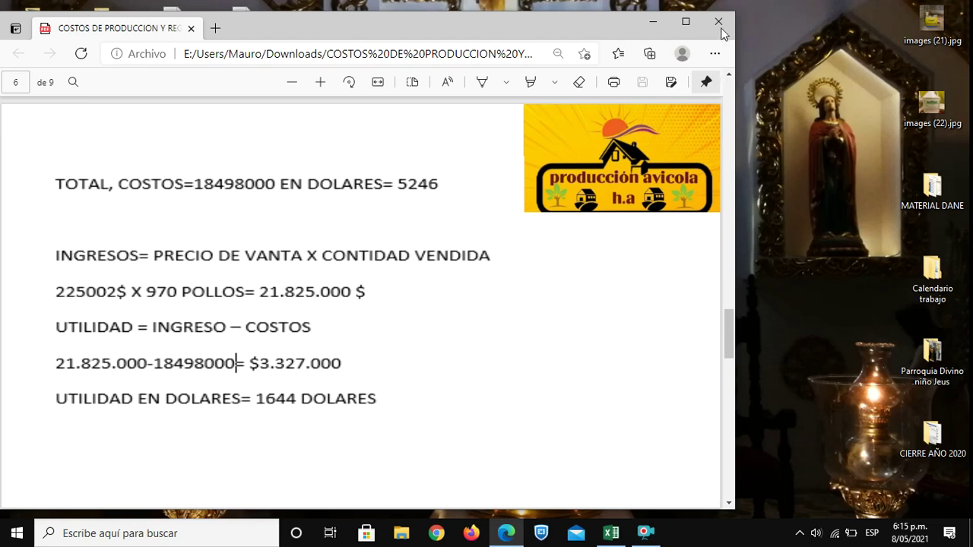
left_click(684, 22)
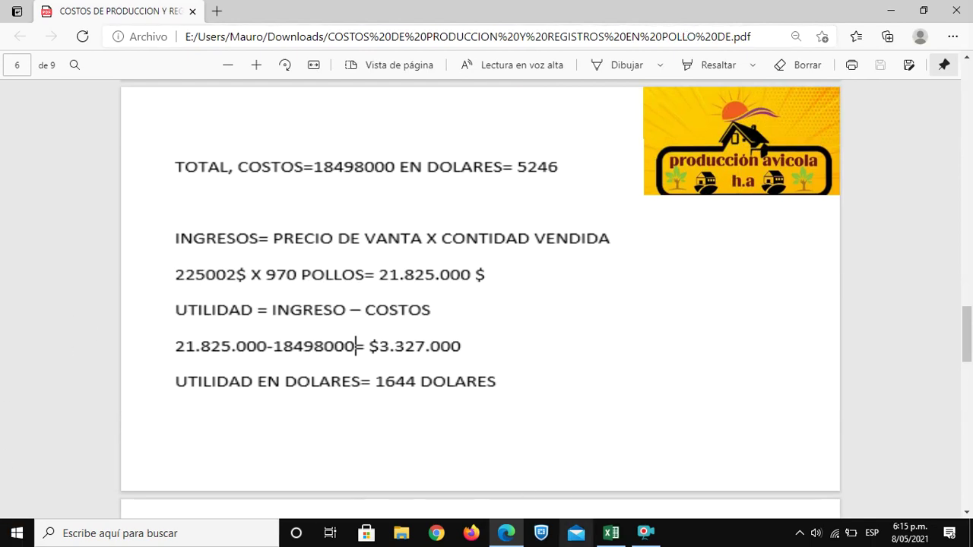
mouse_move(640, 534)
left_click(655, 534)
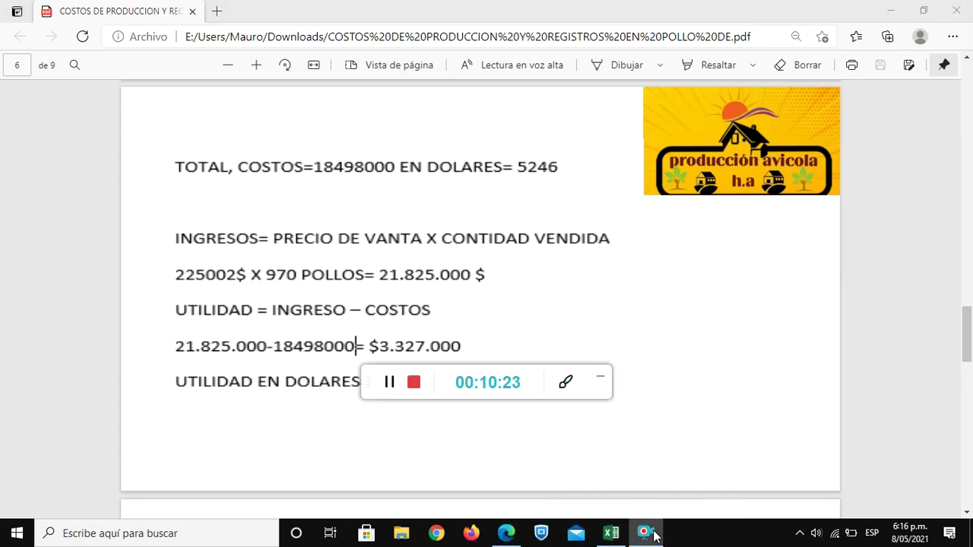
left_click(603, 379)
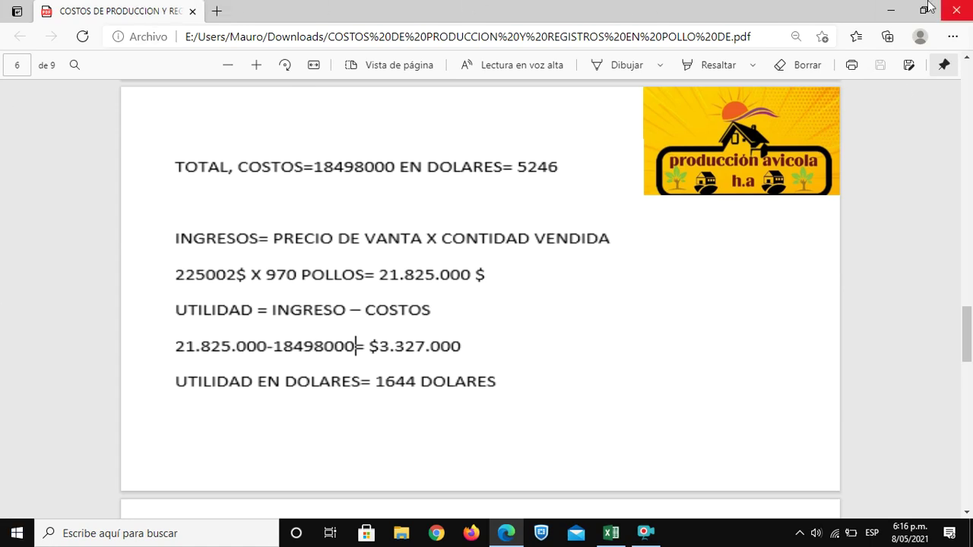
Switch to the Excel workbook "lote 00-00-15 - La Argentina (7).xlsx" and set AVES INICIADAS on the General sheet to 10.000
left_click(892, 17)
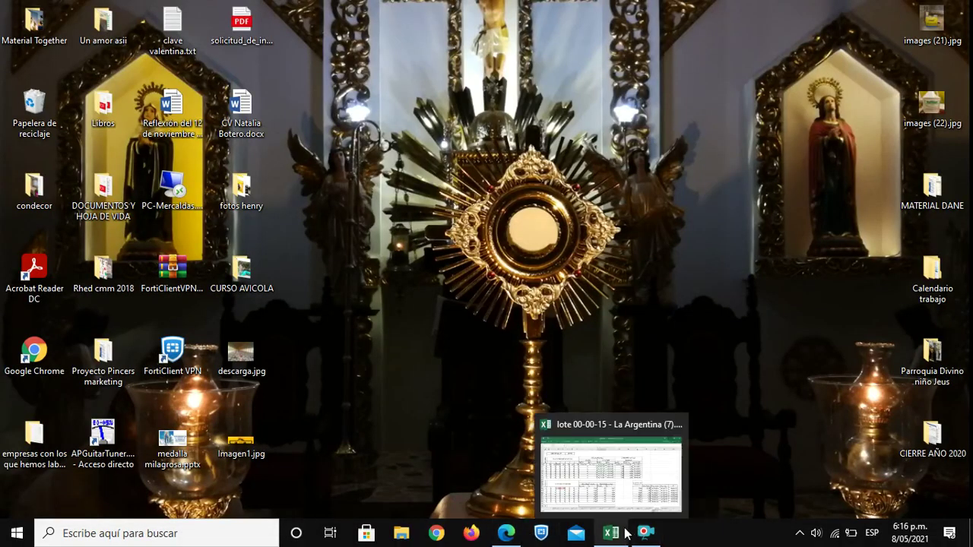
left_click(606, 533)
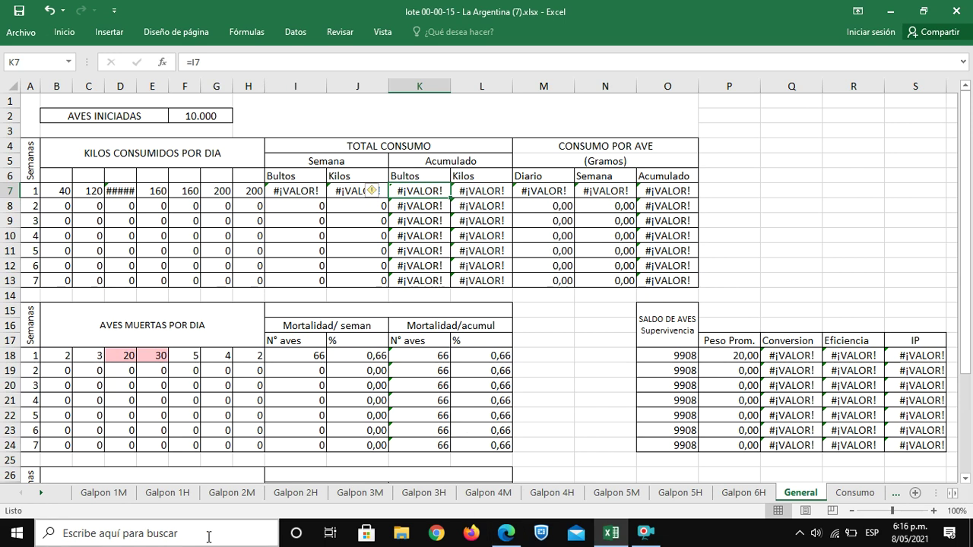
left_click(222, 115)
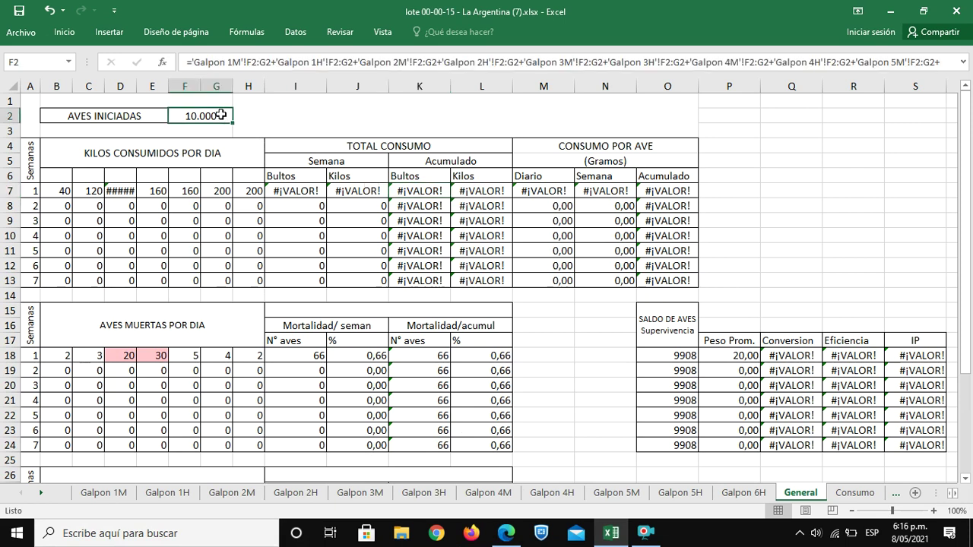
key("BackSpace")
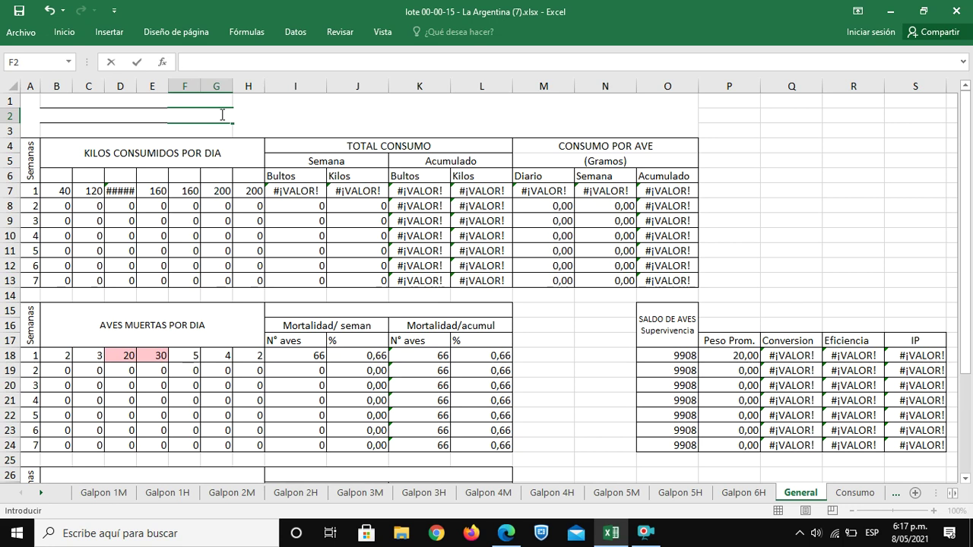
type("0000")
Replace the erroneous week 1 feed consumption value in cell D7 with 120
left_click(131, 192)
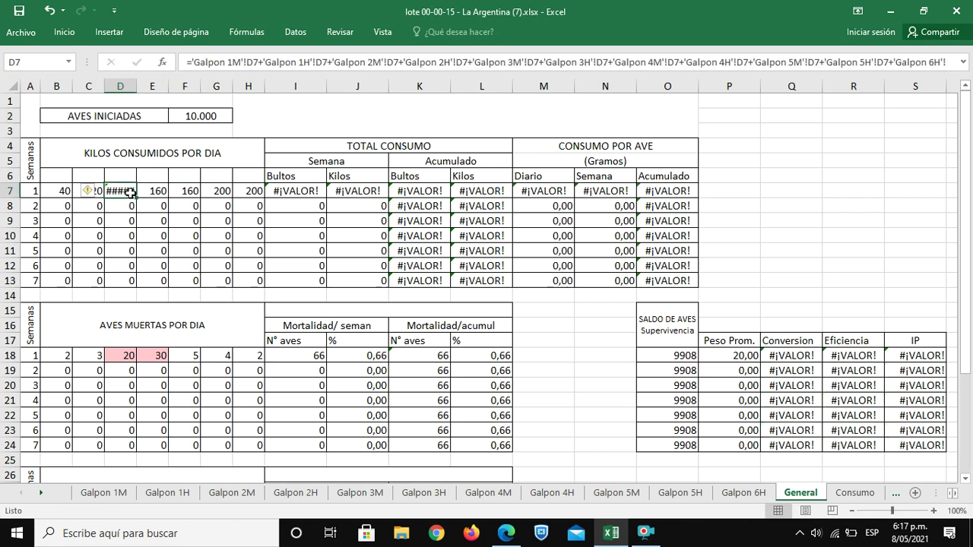
key("BackSpace")
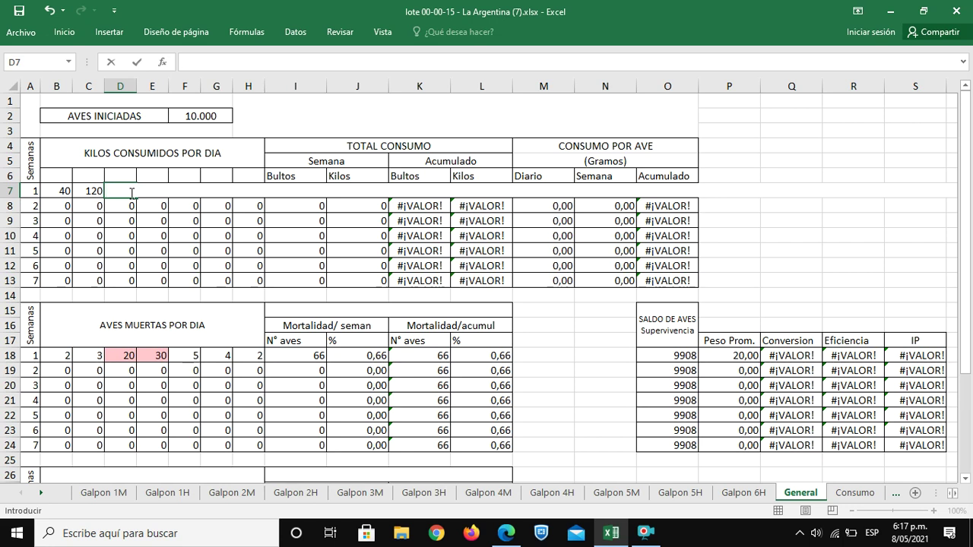
type("120")
Label the seven daily feed consumption columns in B6:H6 with the weekday initials l, m, m, j, v, s and d
left_click(63, 174)
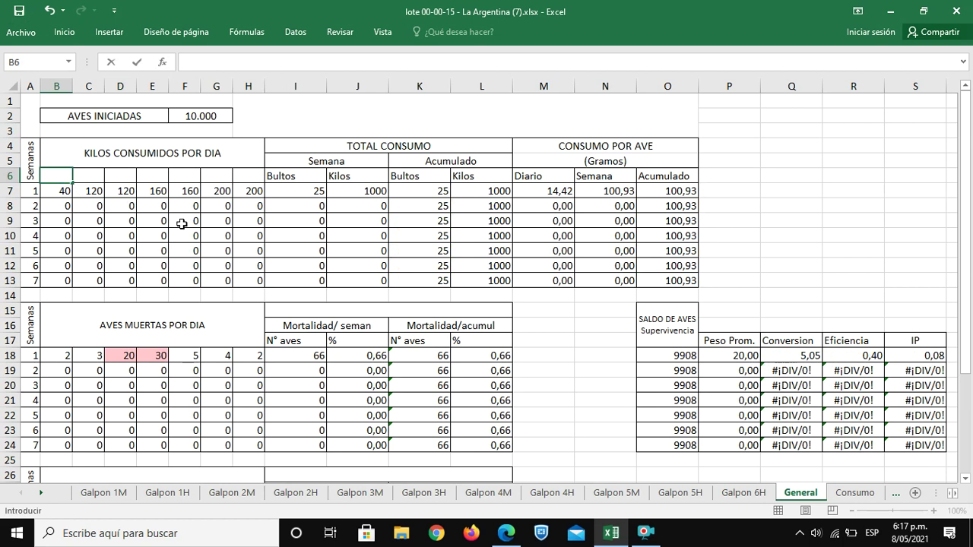
type("l")
left_click(88, 174)
type("m")
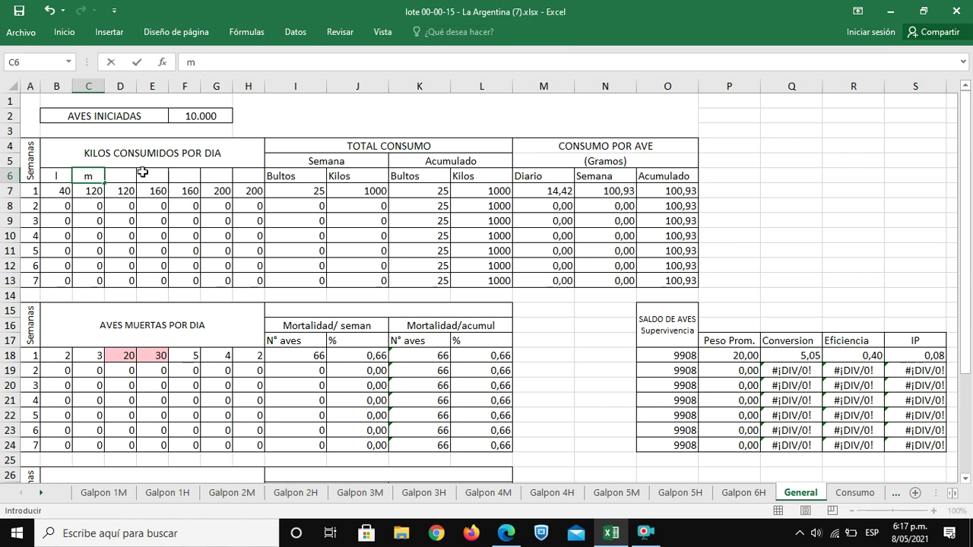
left_click(120, 174)
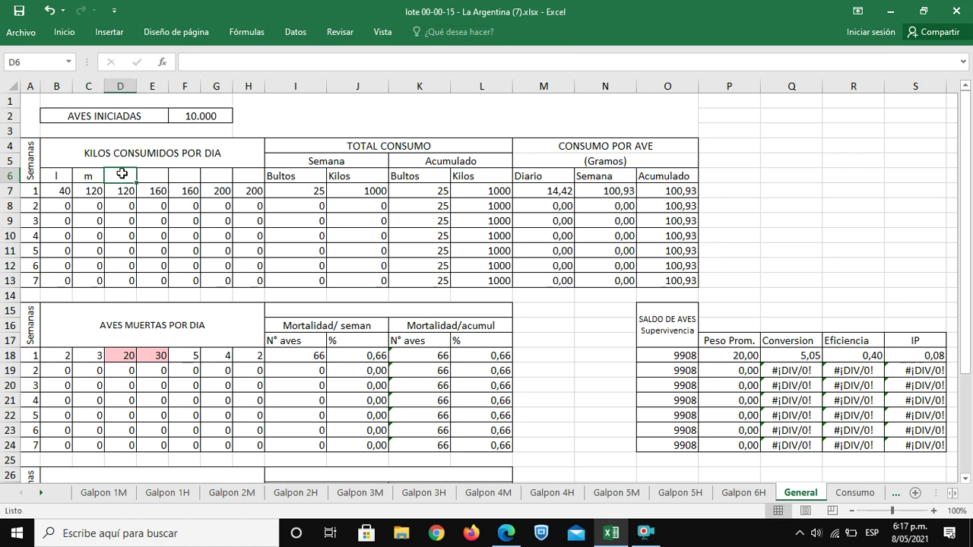
type("m")
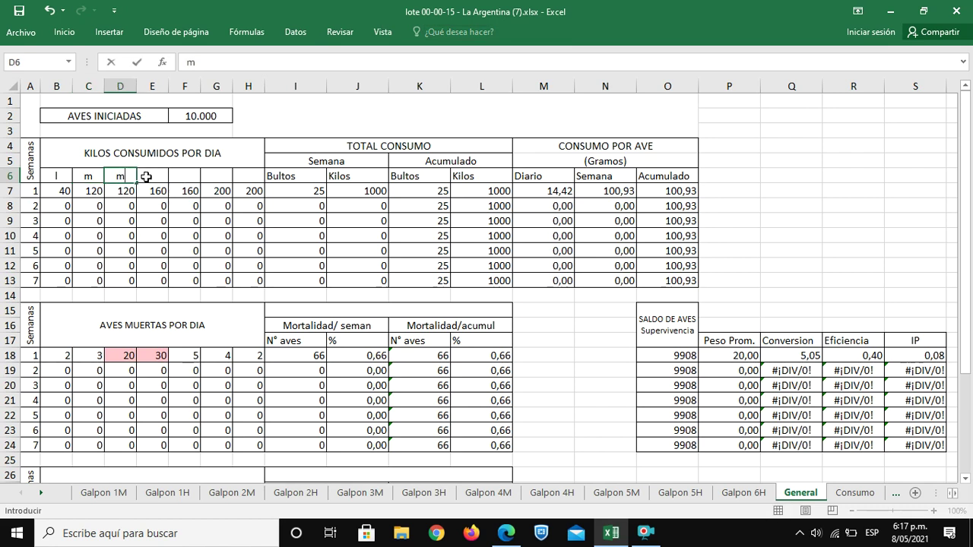
left_click(147, 177)
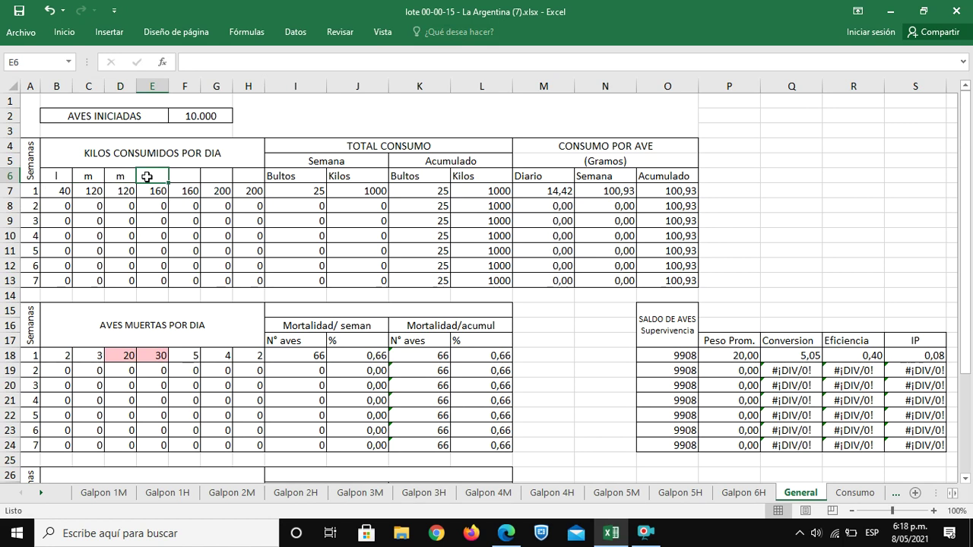
type("j")
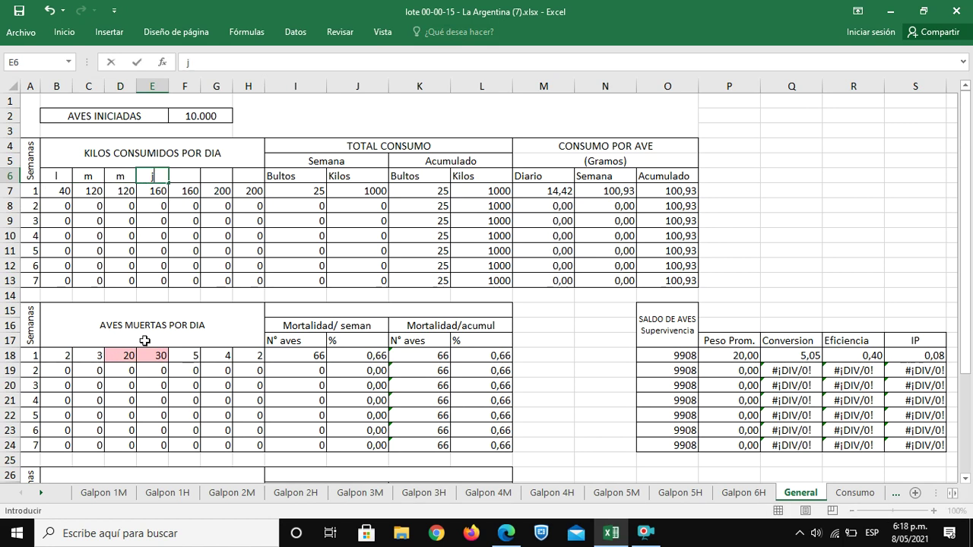
left_click(183, 178)
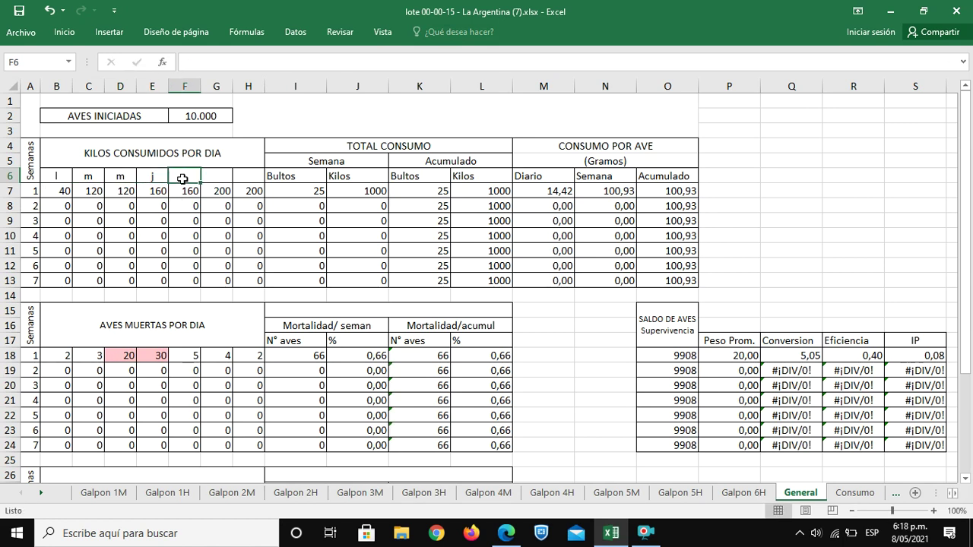
type("v")
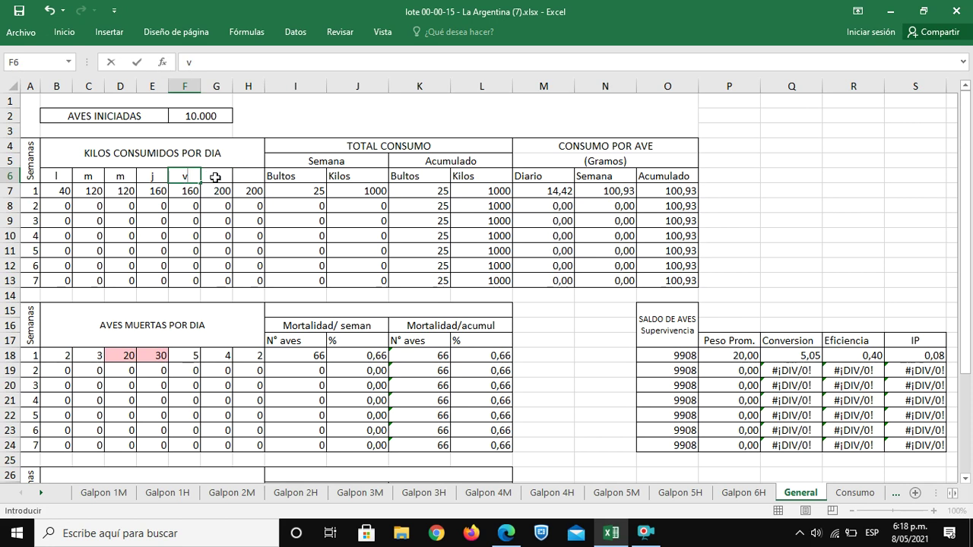
left_click(215, 177)
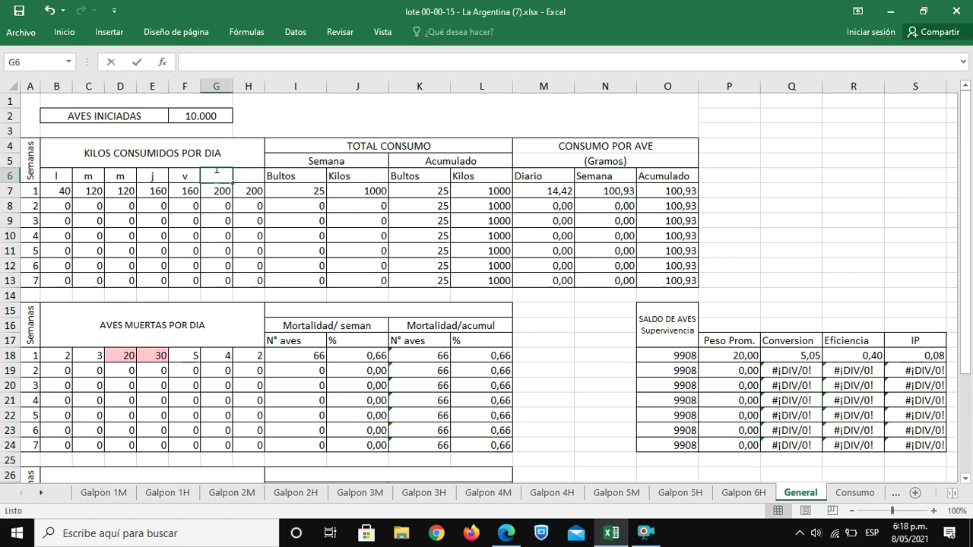
type("s")
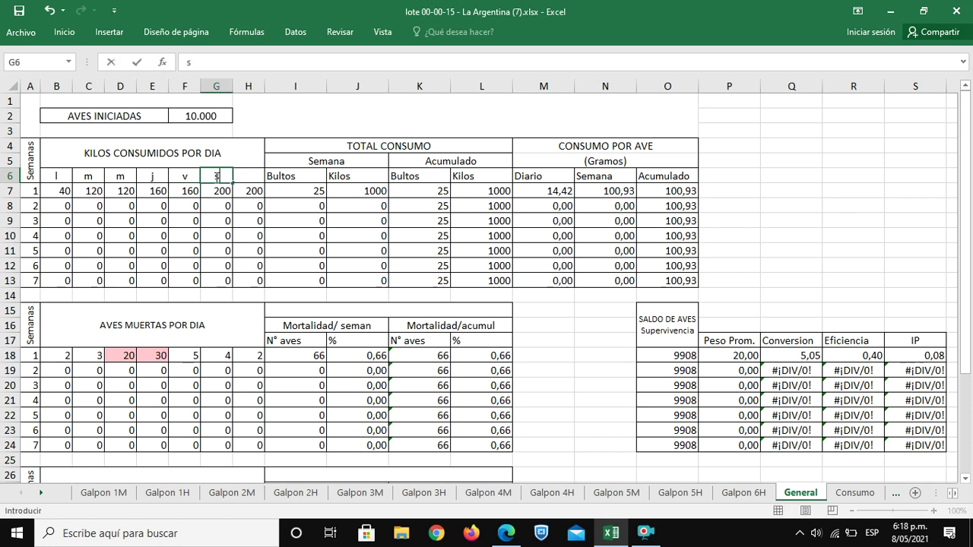
left_click(240, 176)
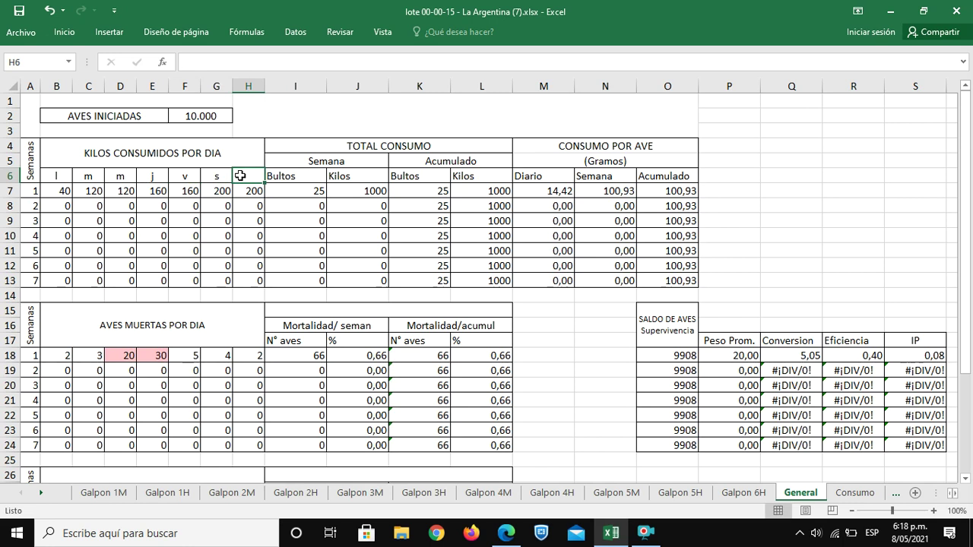
type("d")
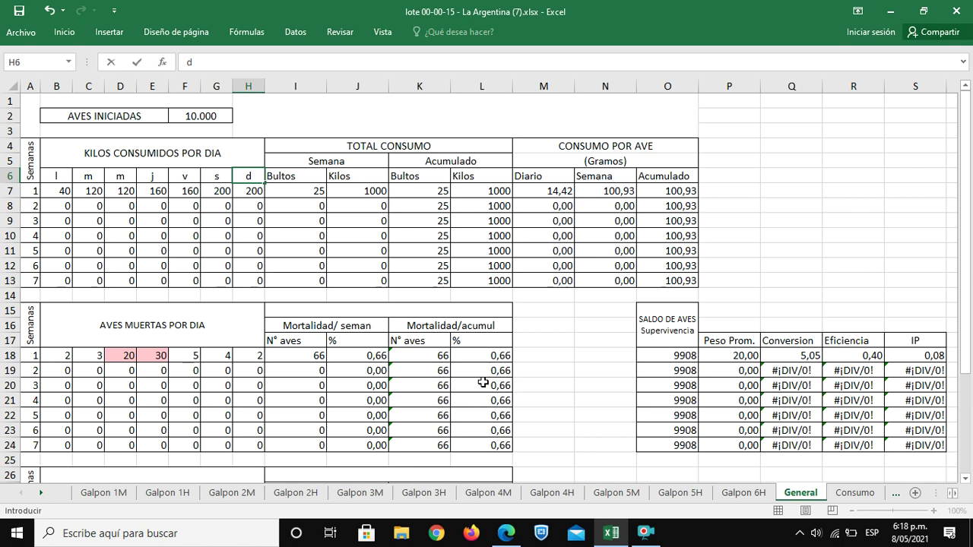
Review the AVES MUERTAS POR DIA and AVES SELECCIONADAS POR DIA tables, then show the Consumo sheet
scroll(487, 426, "down", 2)
mouse_move(506, 532)
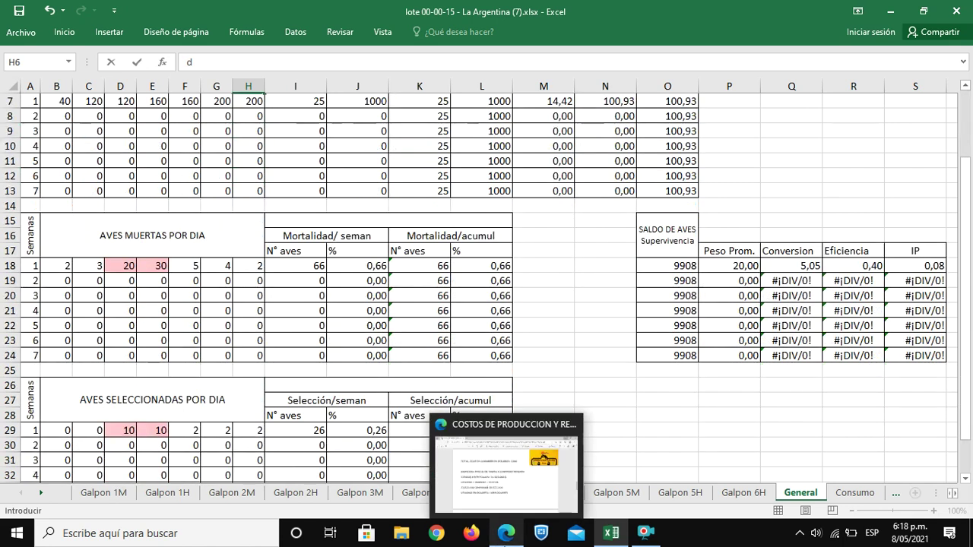
scroll(532, 380, "down", 2)
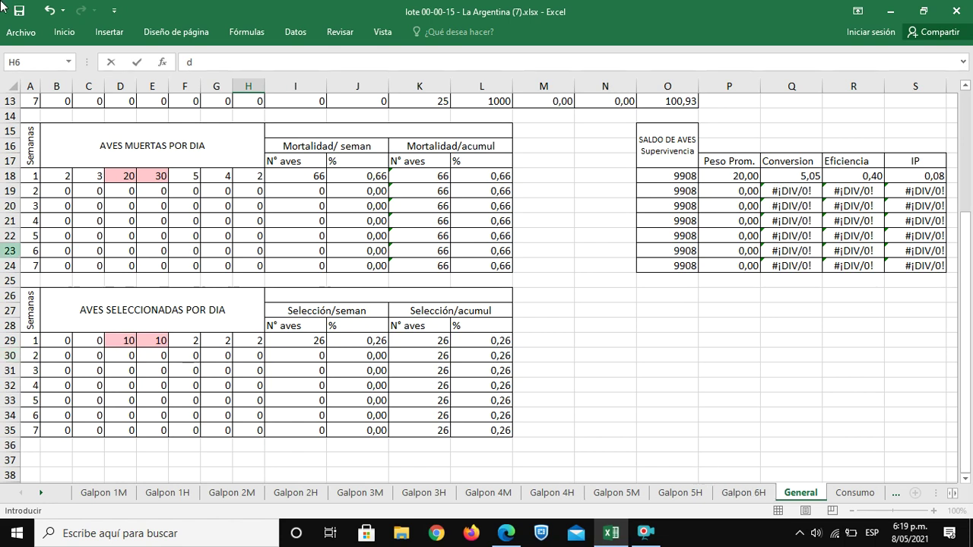
left_click(852, 493)
left_click(852, 493)
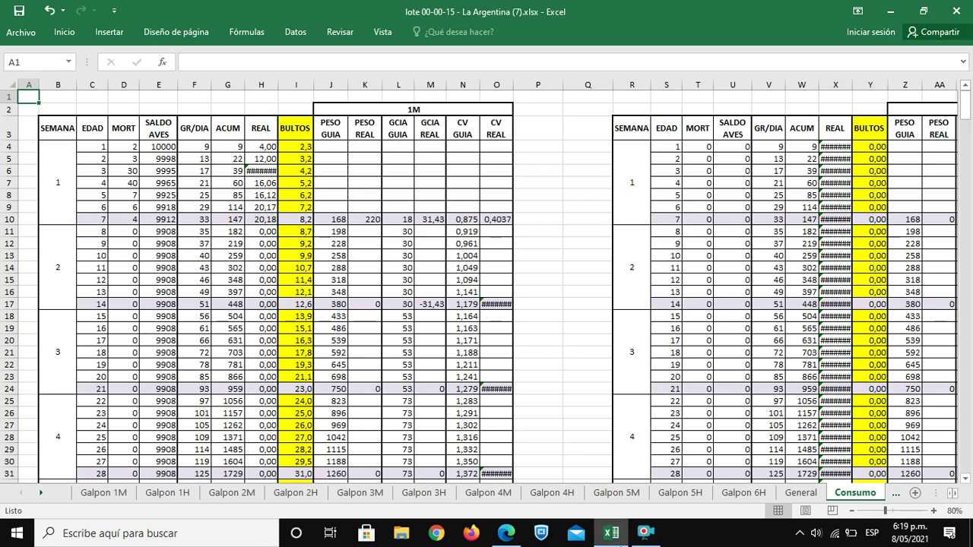
mouse_move(658, 539)
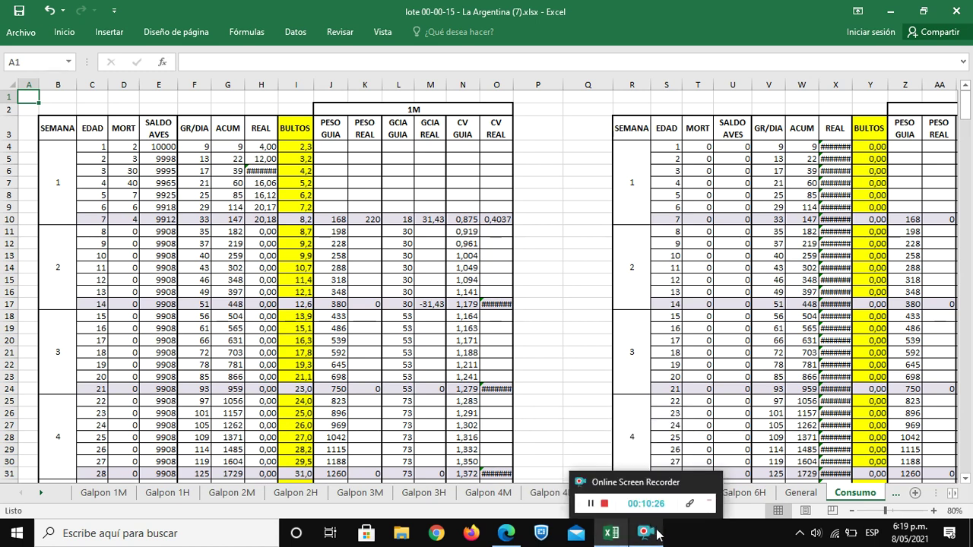
left_click(642, 532)
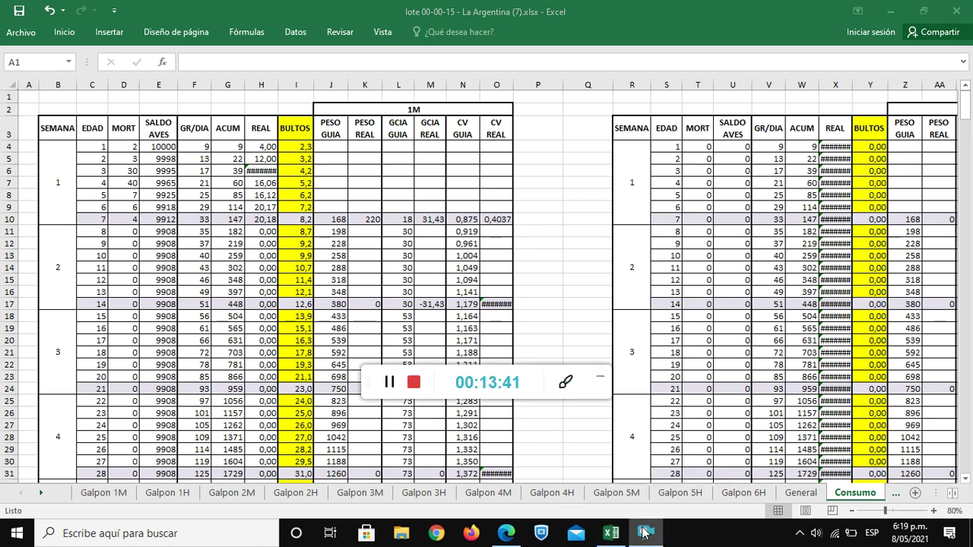